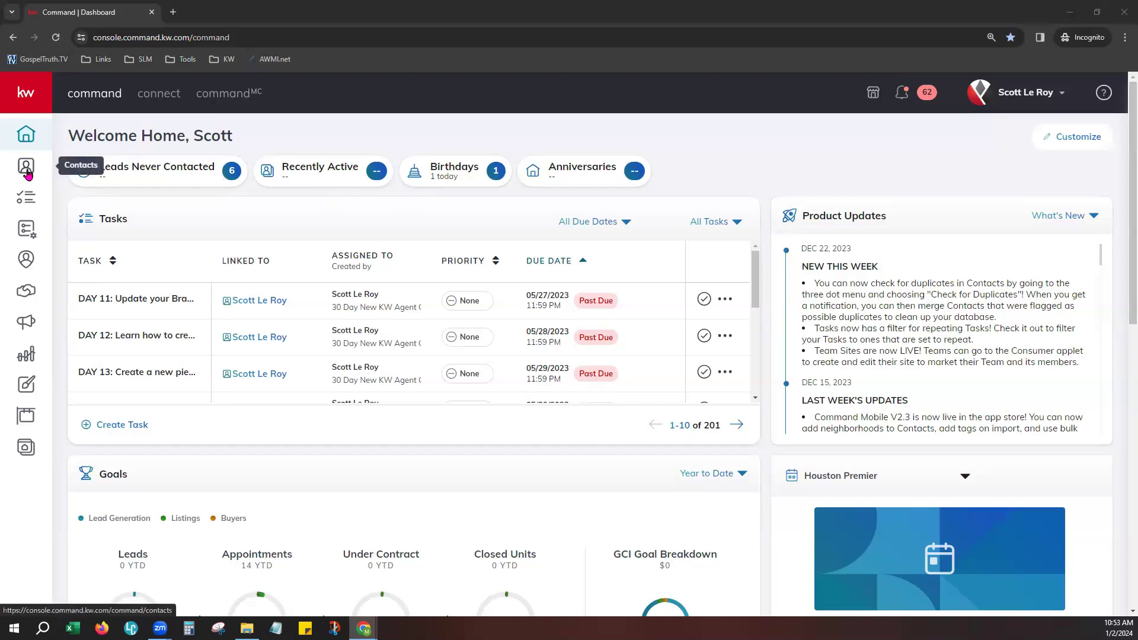
Step: Open the Database Cleanup page within the Command contact settings
left_click(27, 172)
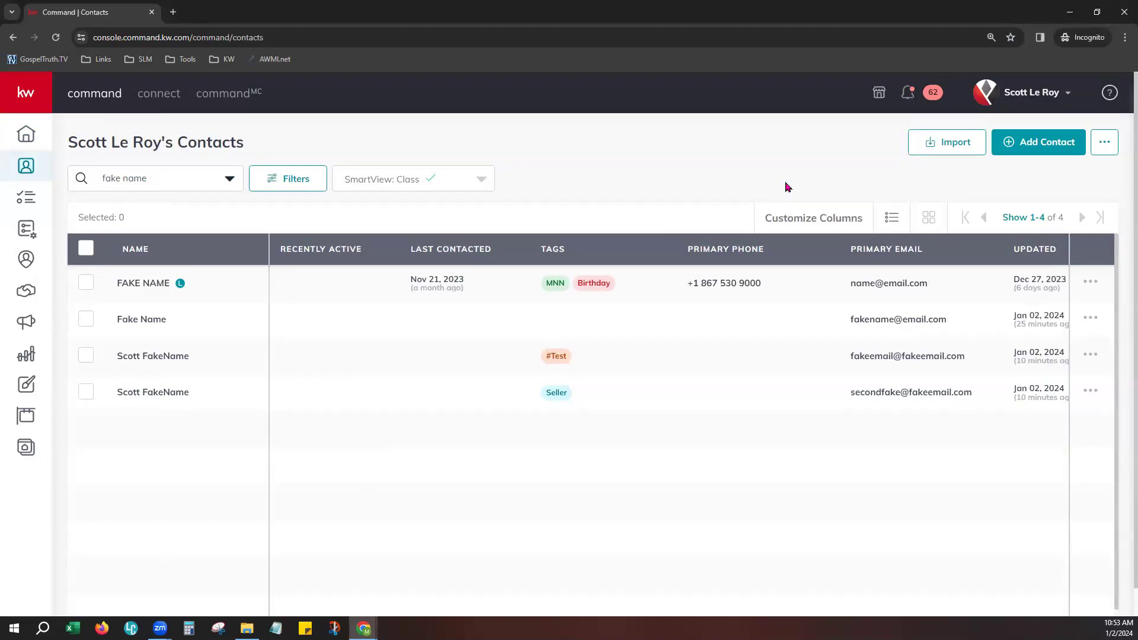
left_click(1007, 96)
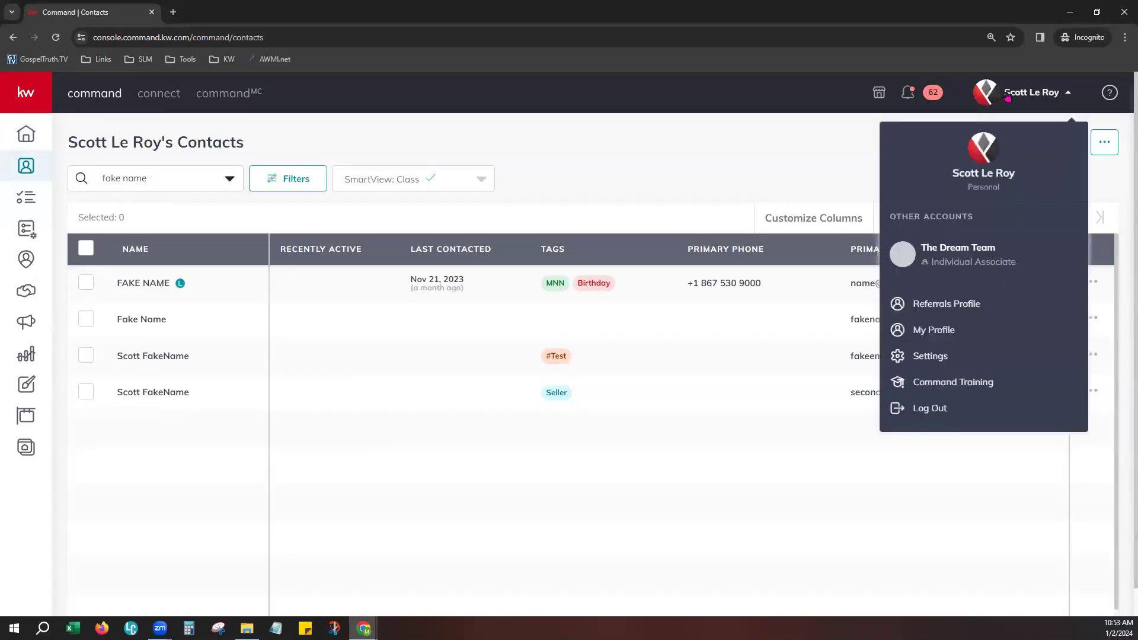
left_click(919, 364)
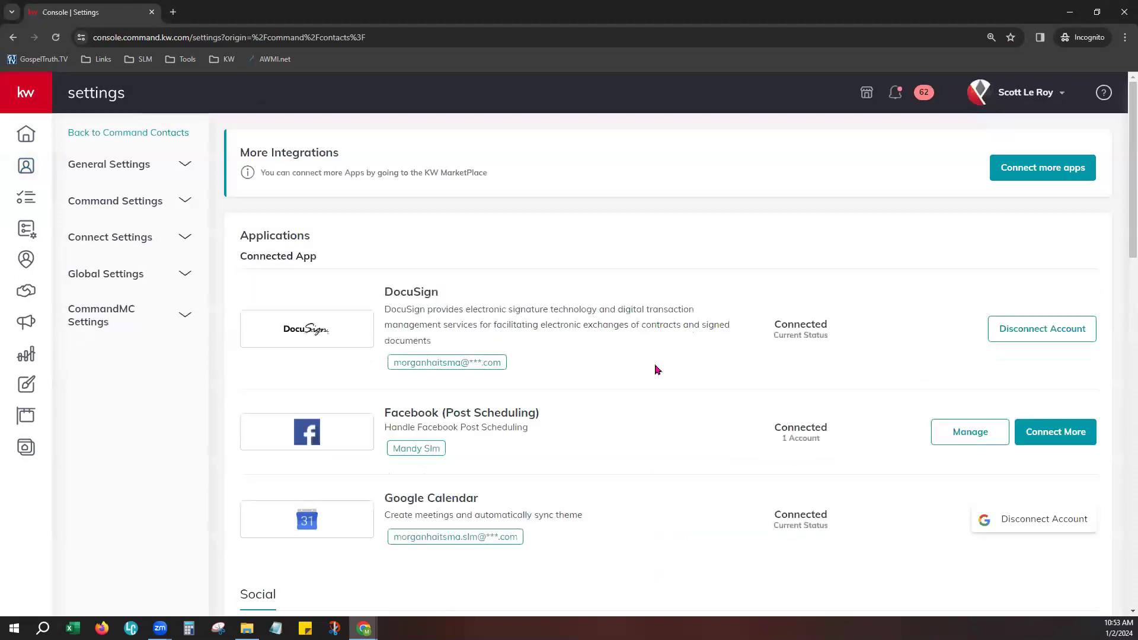
left_click(104, 205)
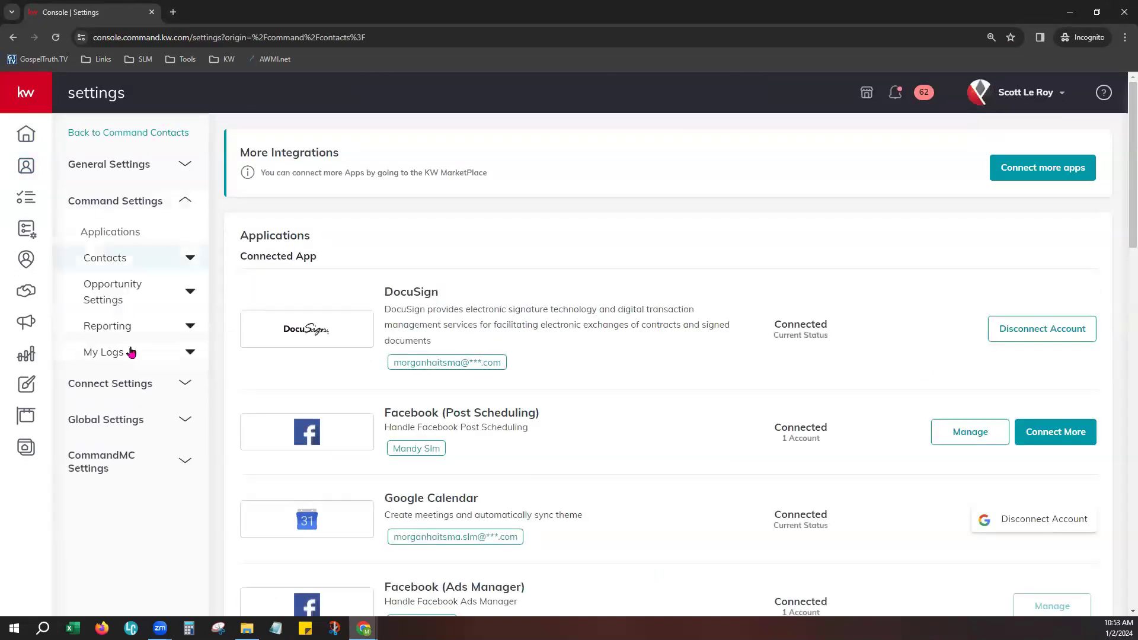
left_click(159, 264)
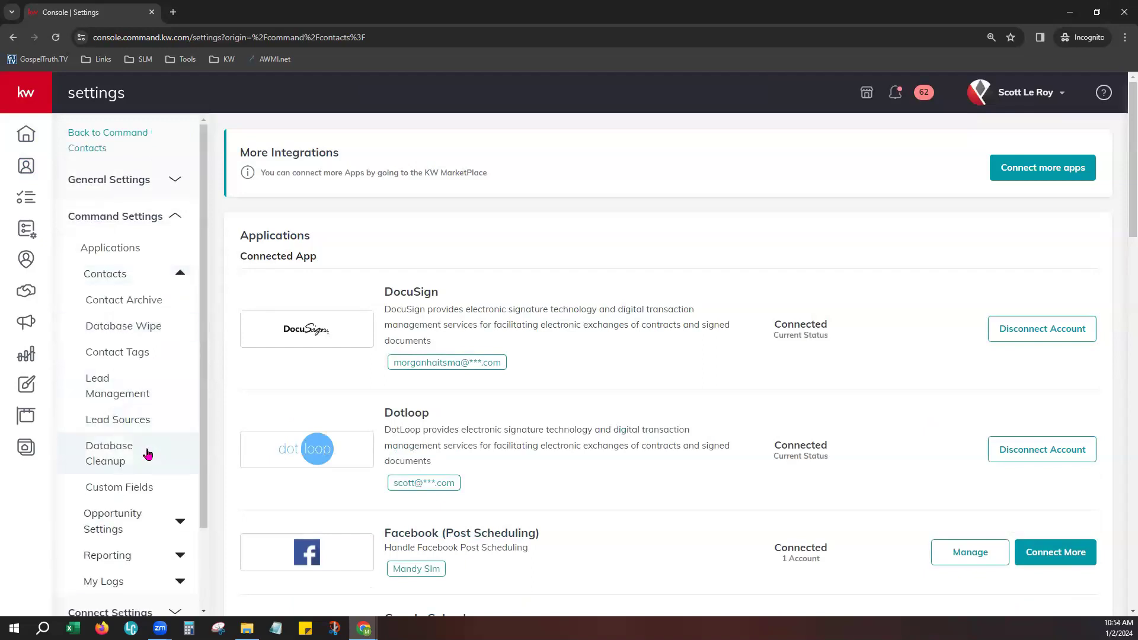
left_click(148, 454)
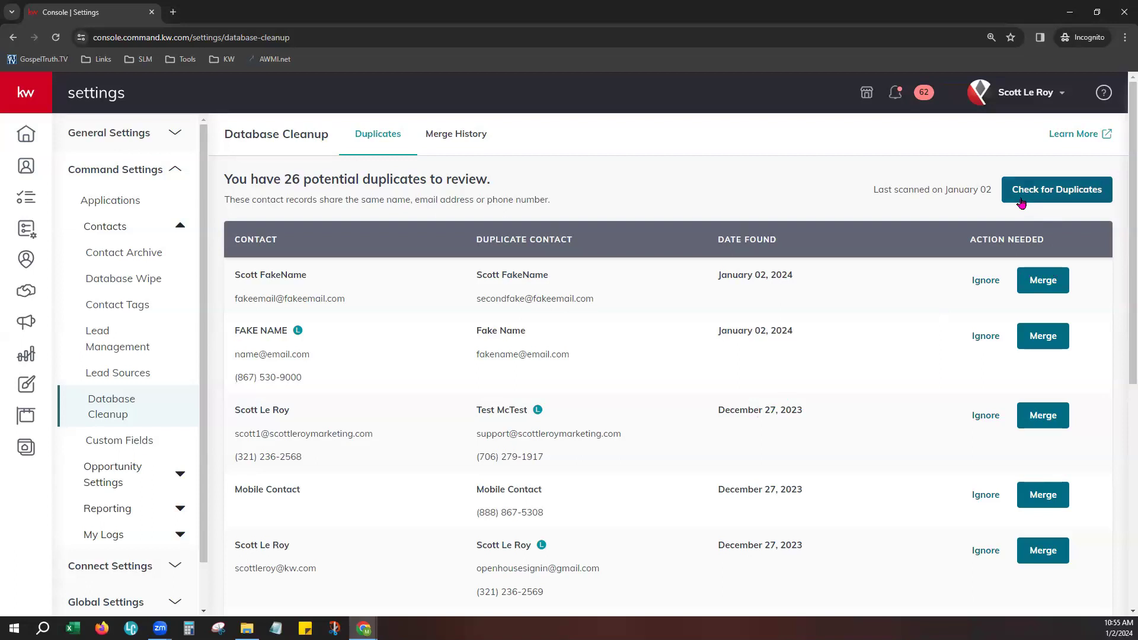
Step: Run a new check for duplicate contacts and read the resulting Database Scan Completed notification
left_click(1061, 194)
left_click(55, 37)
left_click(902, 94)
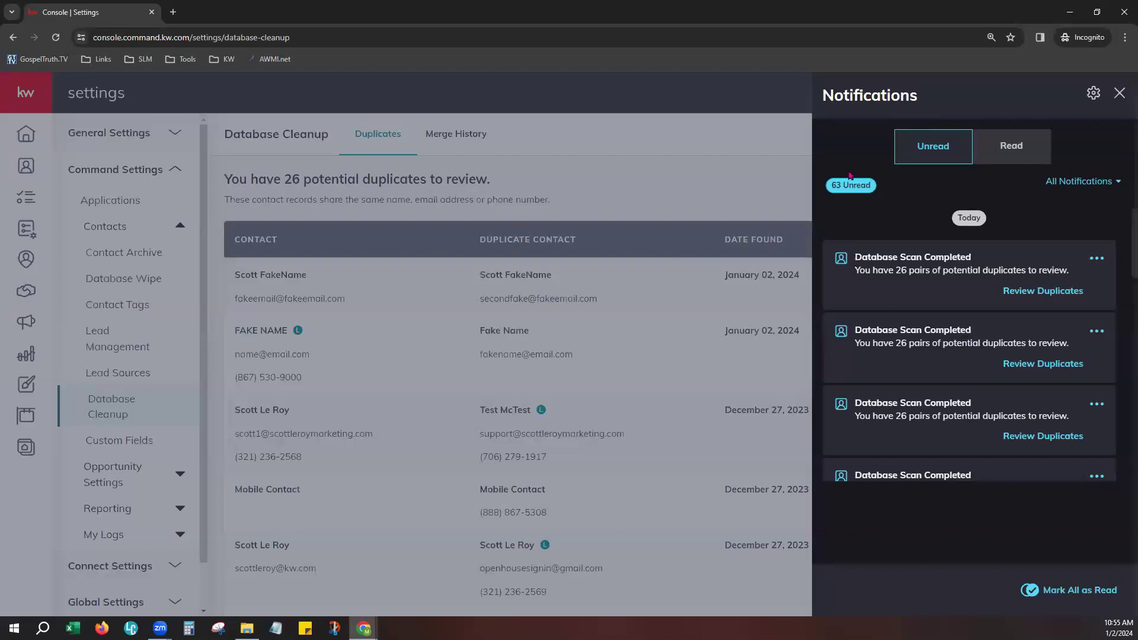
left_click_drag(855, 256, 980, 264)
left_click_drag(897, 270, 1023, 272)
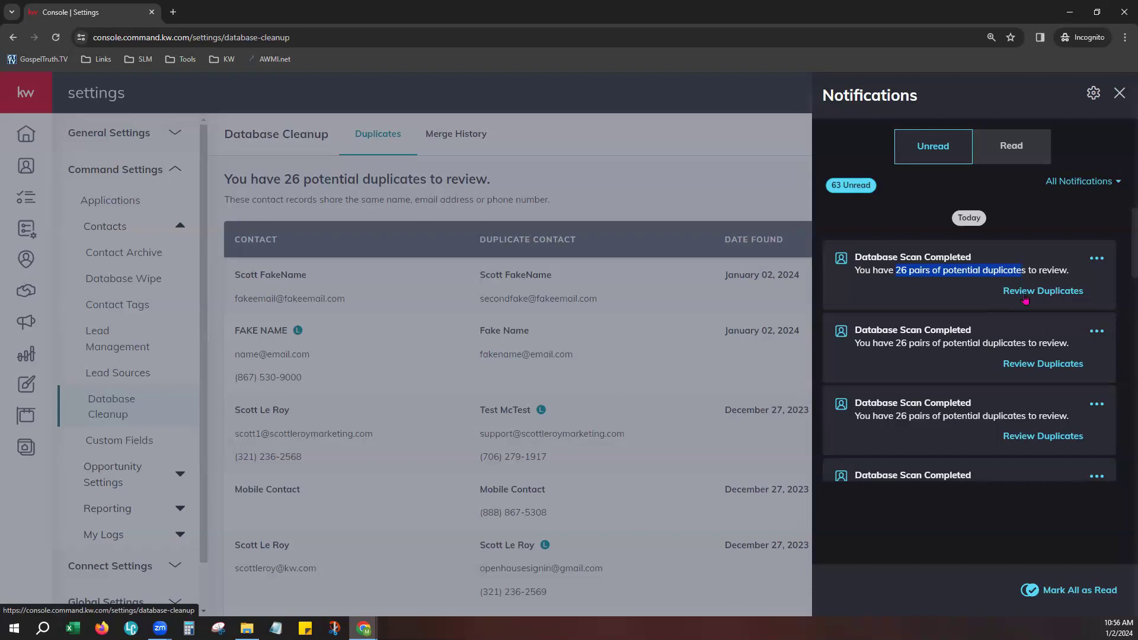
left_click(673, 163)
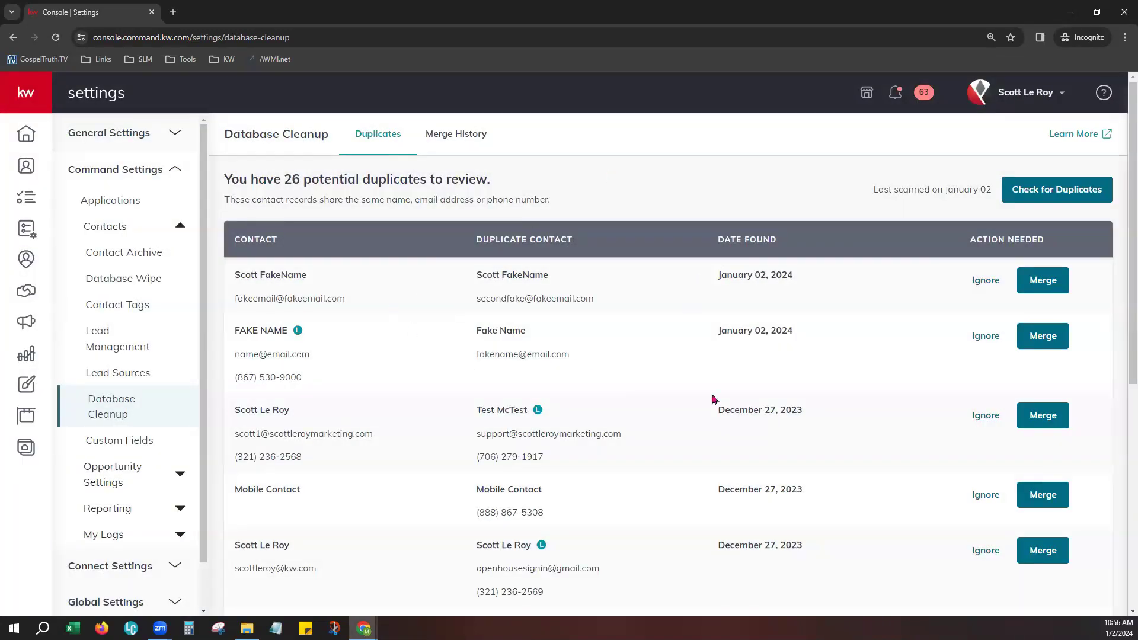
Step: Show more duplicate pairs per page and return to the start of the duplicates list
scroll(691, 504, "down", 7)
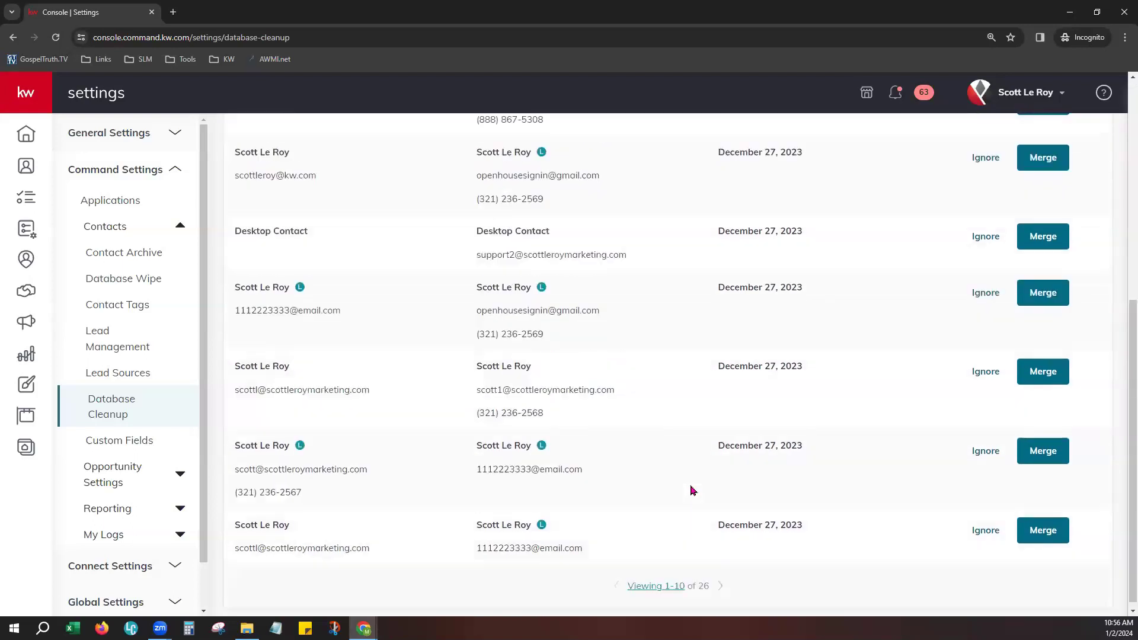
left_click(651, 585)
left_click(643, 551)
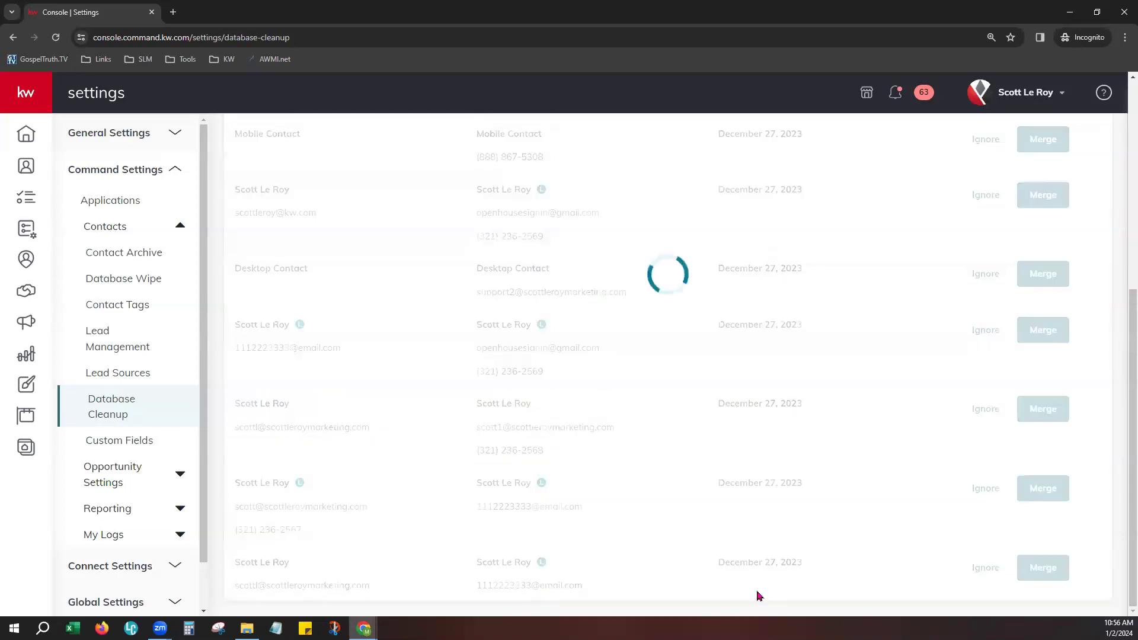
scroll(736, 553, "up", 7)
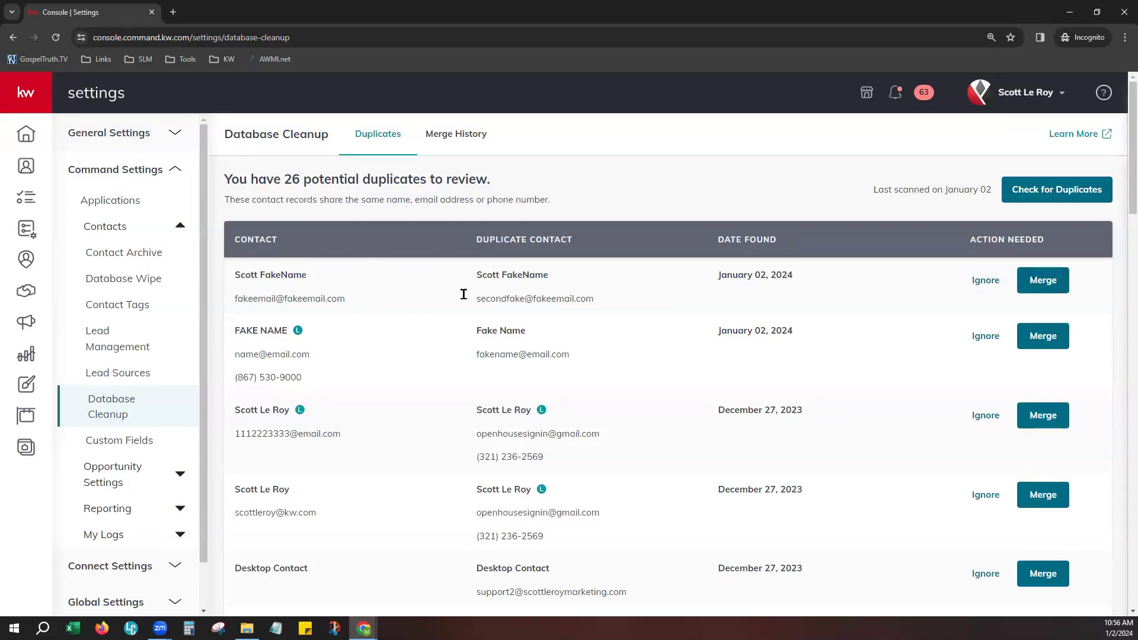
Step: Start merging the first listed duplicate pair and choose the first record as the primary contact to keep
left_click(1045, 279)
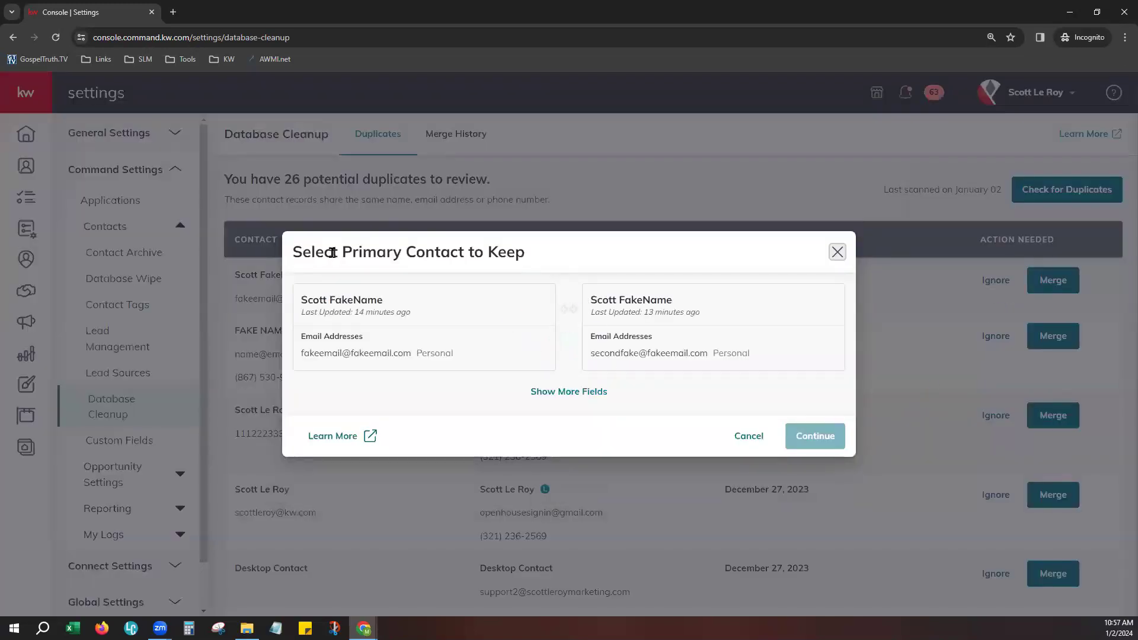
left_click_drag(337, 252, 526, 259)
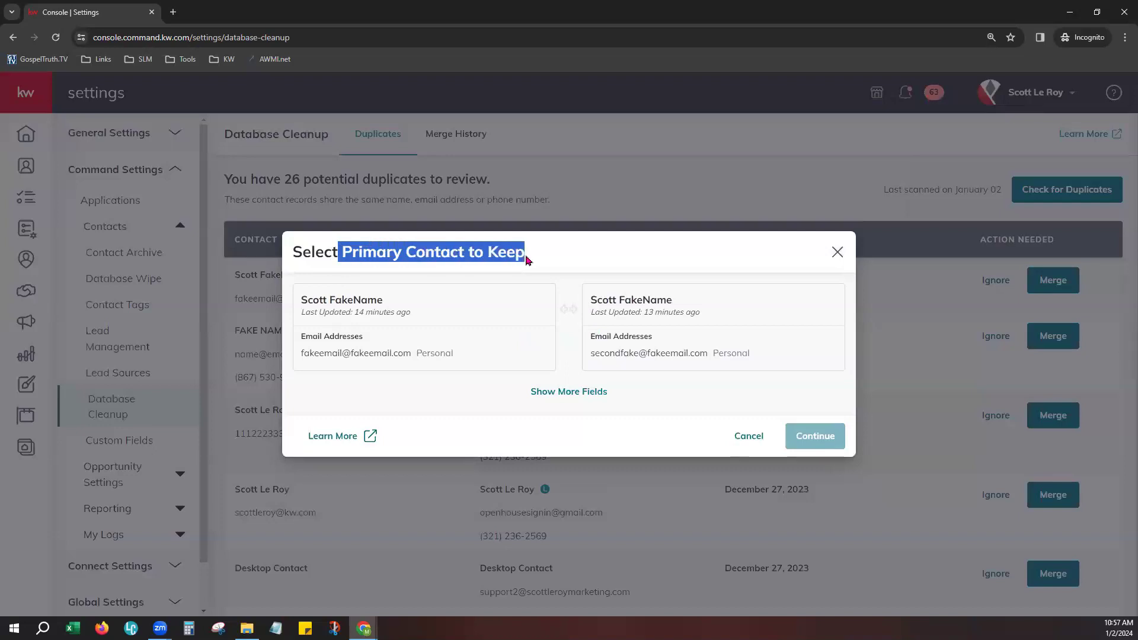
left_click(550, 423)
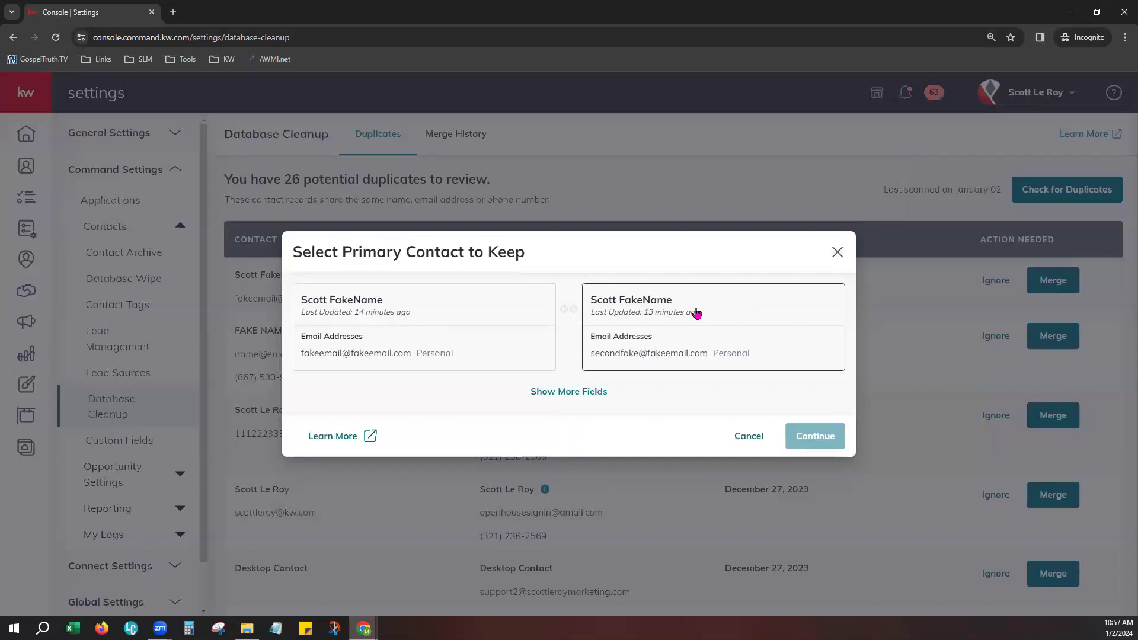
left_click(501, 312)
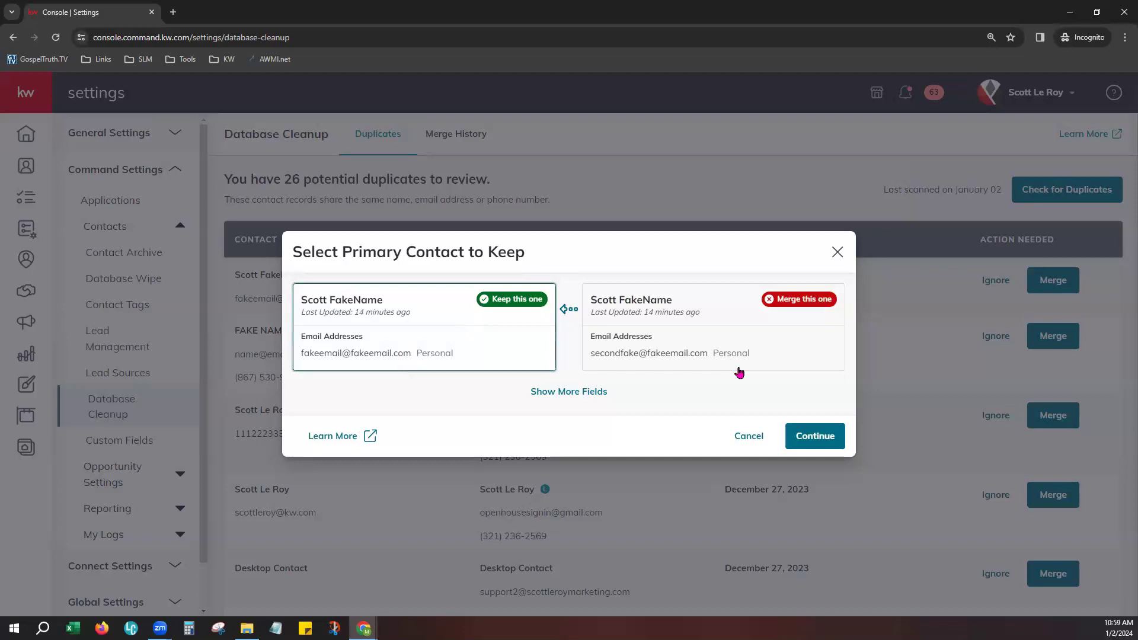
left_click(652, 354)
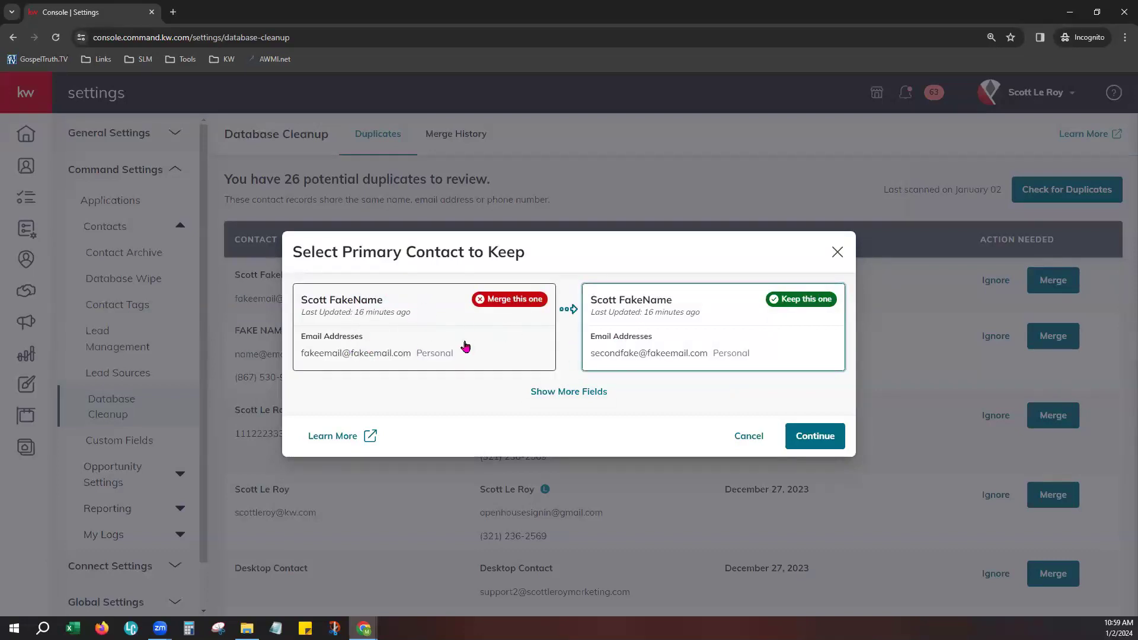
left_click(433, 336)
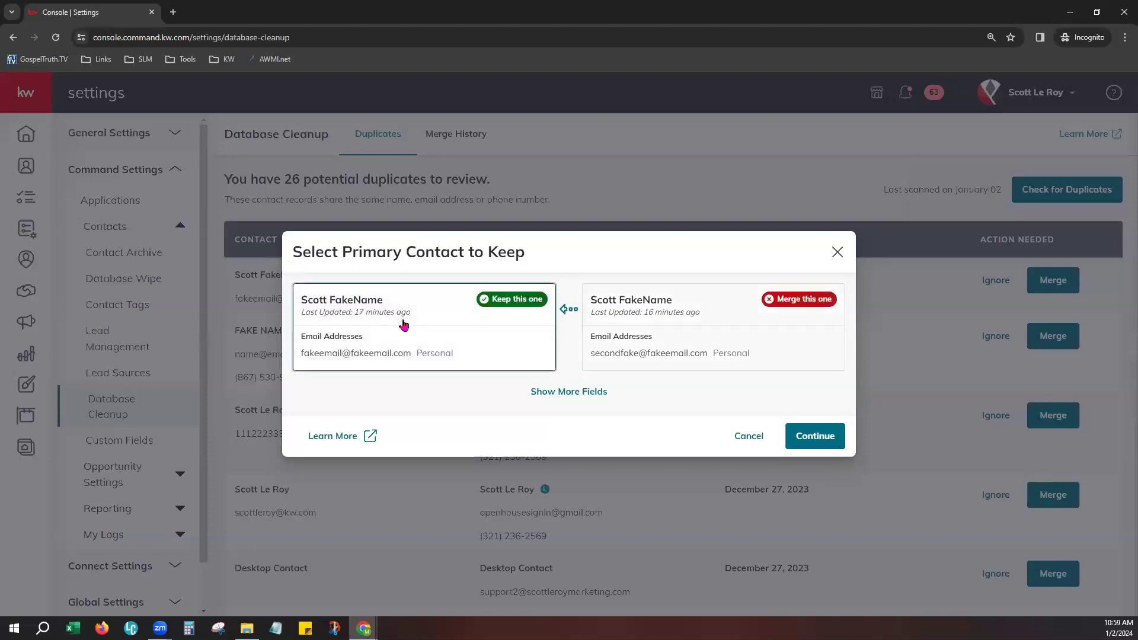
Step: Review and finalize the merge, deleting the duplicate record, and reload the duplicates list
left_click(582, 394)
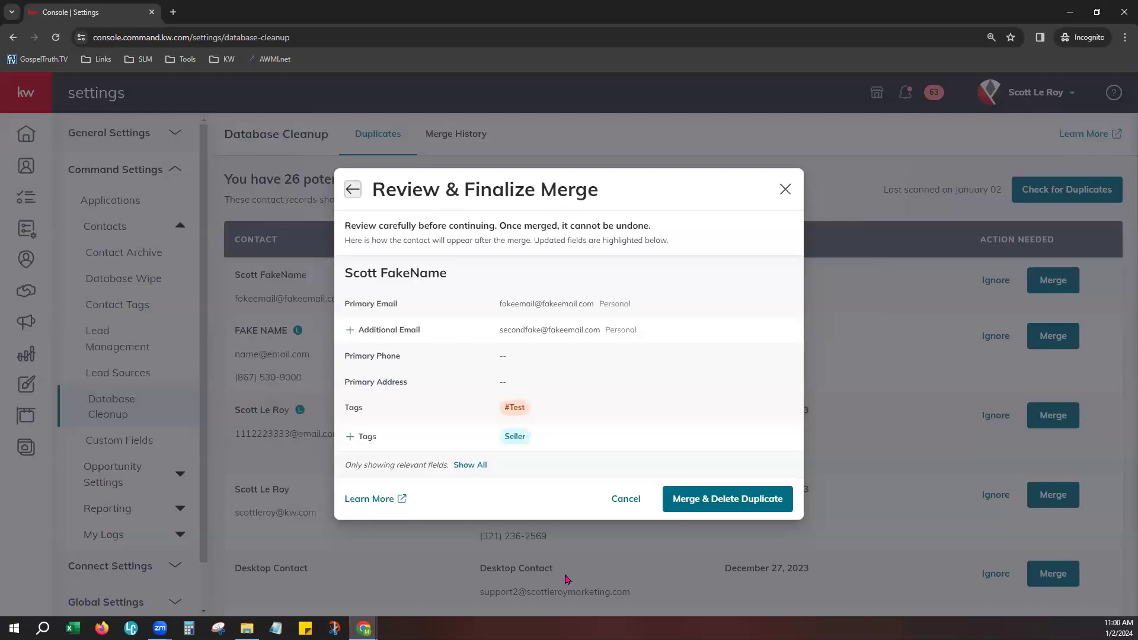
left_click_drag(370, 189, 600, 202)
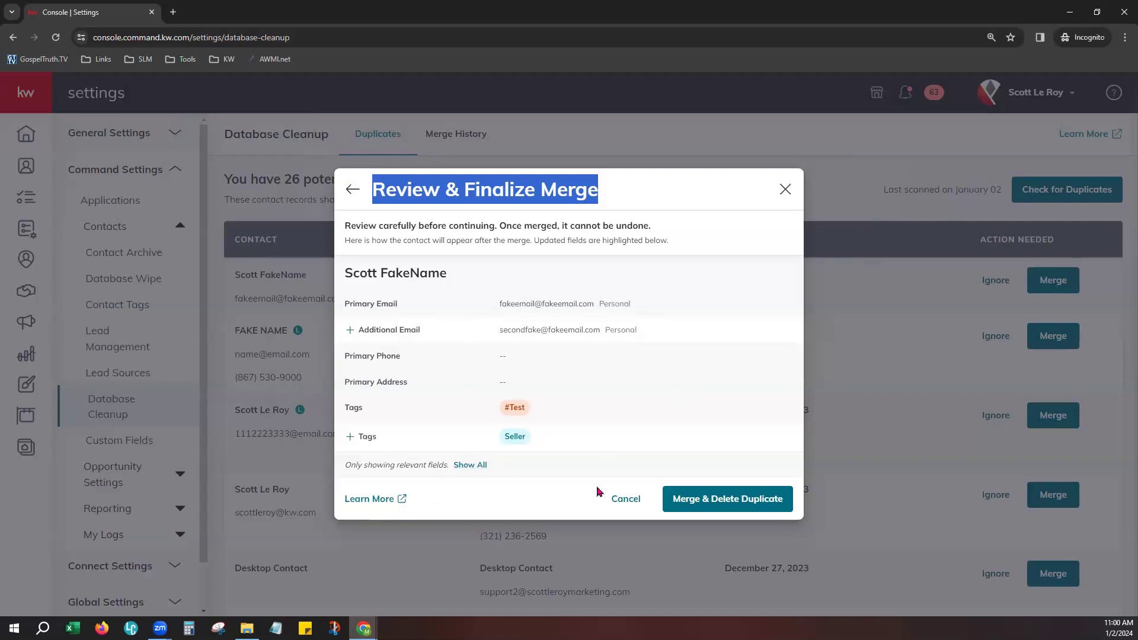
left_click(726, 504)
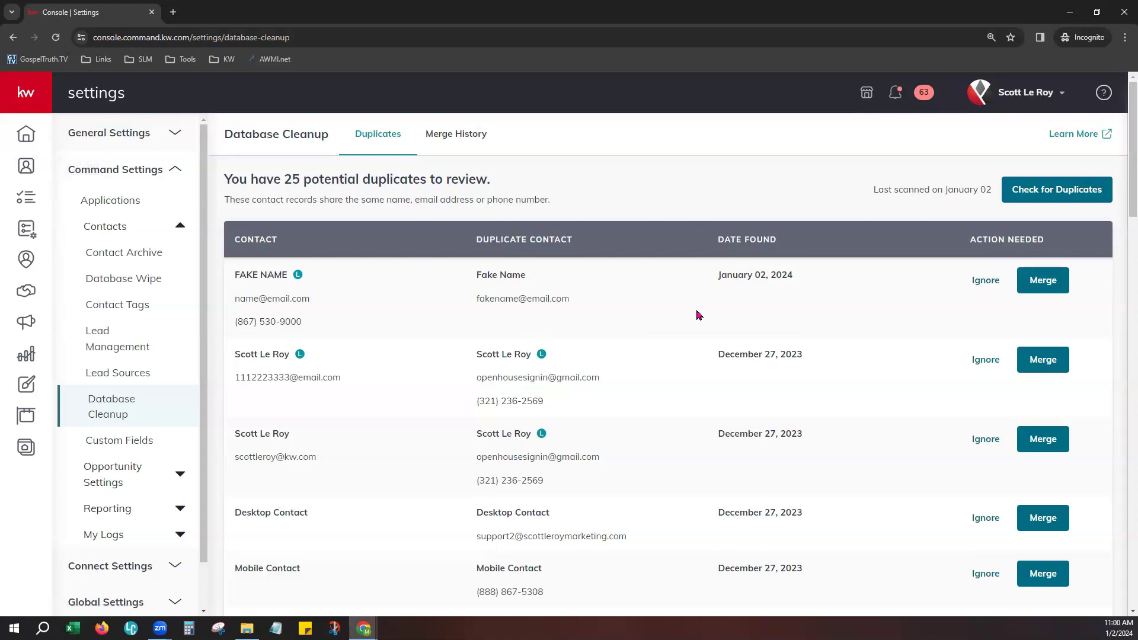
left_click(56, 38)
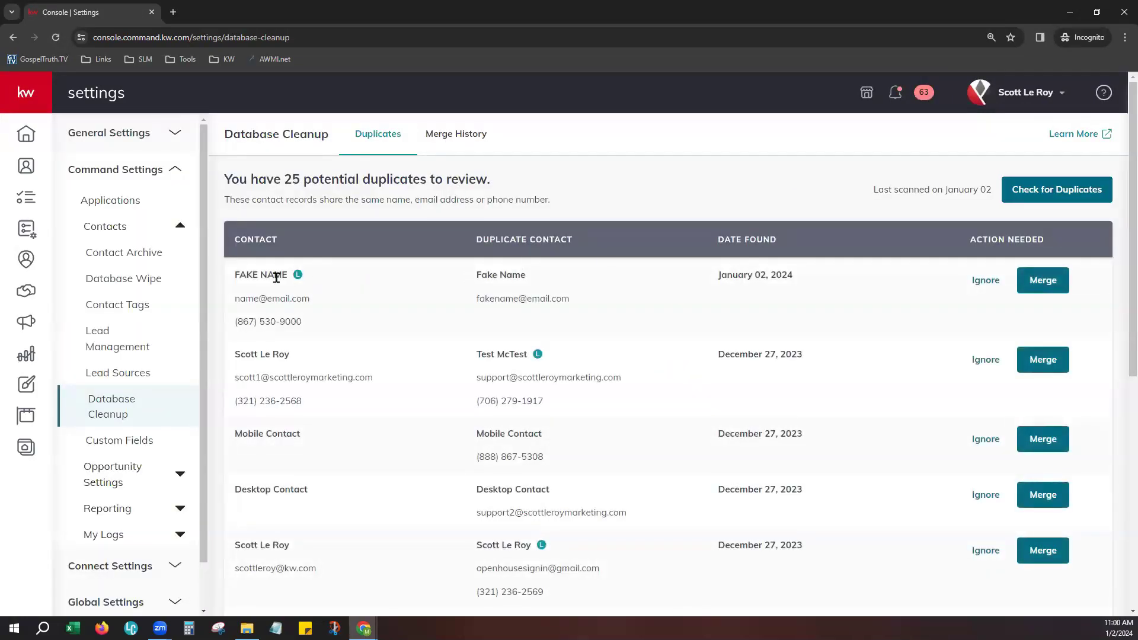
Step: Preview the merge of the duplicate pair with active opportunities through the final review, and close it without merging
mouse_move(294, 282)
left_click(1046, 281)
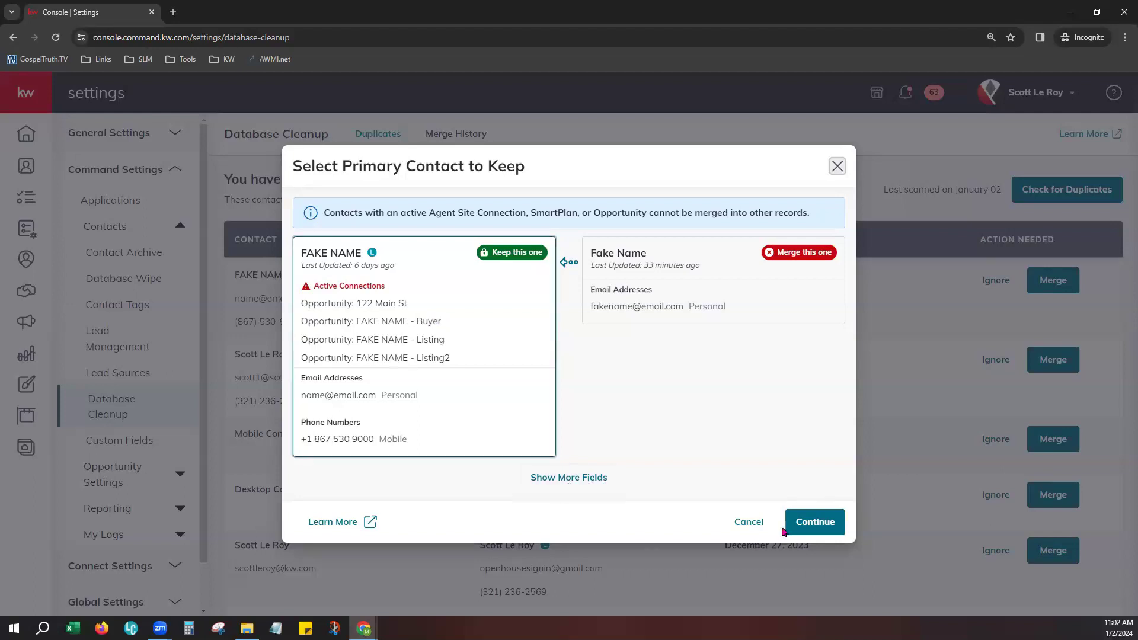
left_click(814, 521)
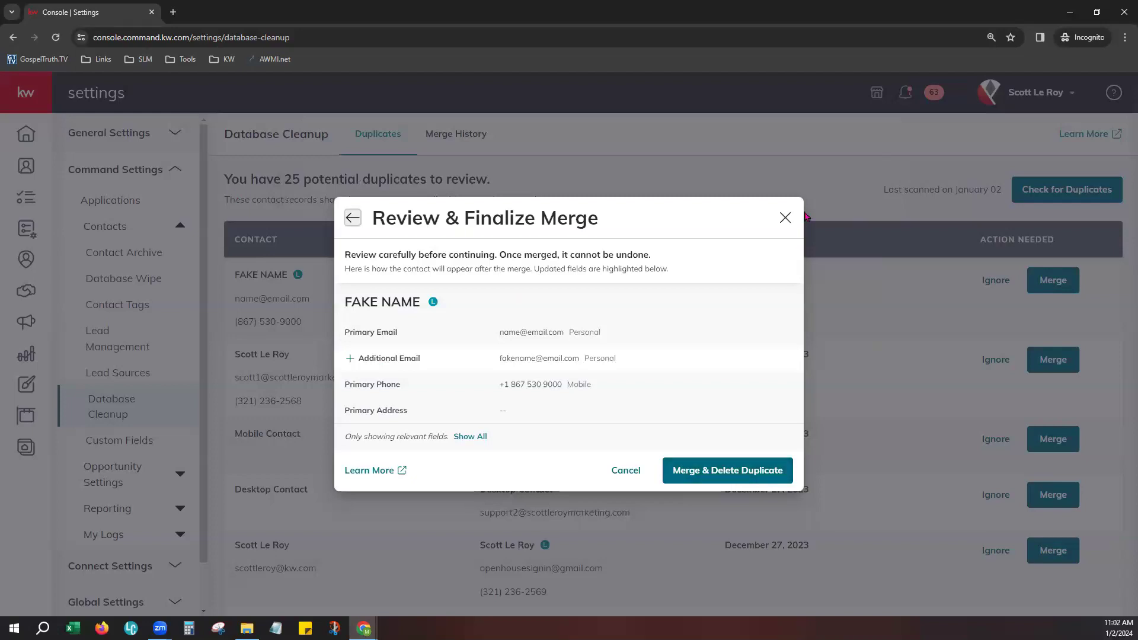
left_click(785, 218)
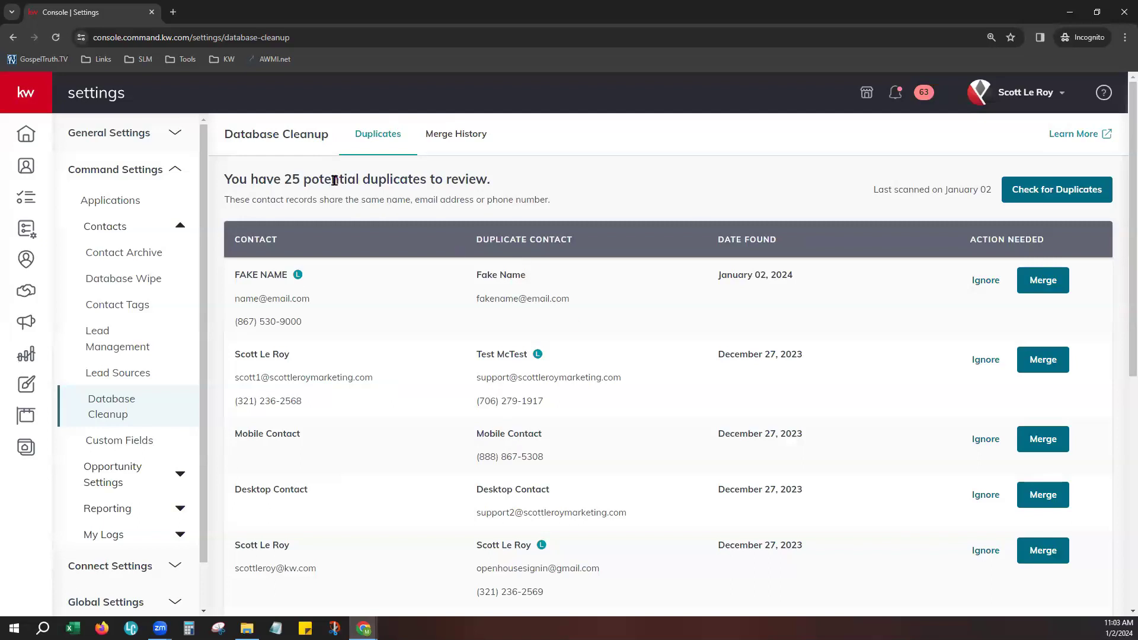
Step: Select the first two contacts in the Contacts list, open their merge comparison, and cancel it
left_click(26, 166)
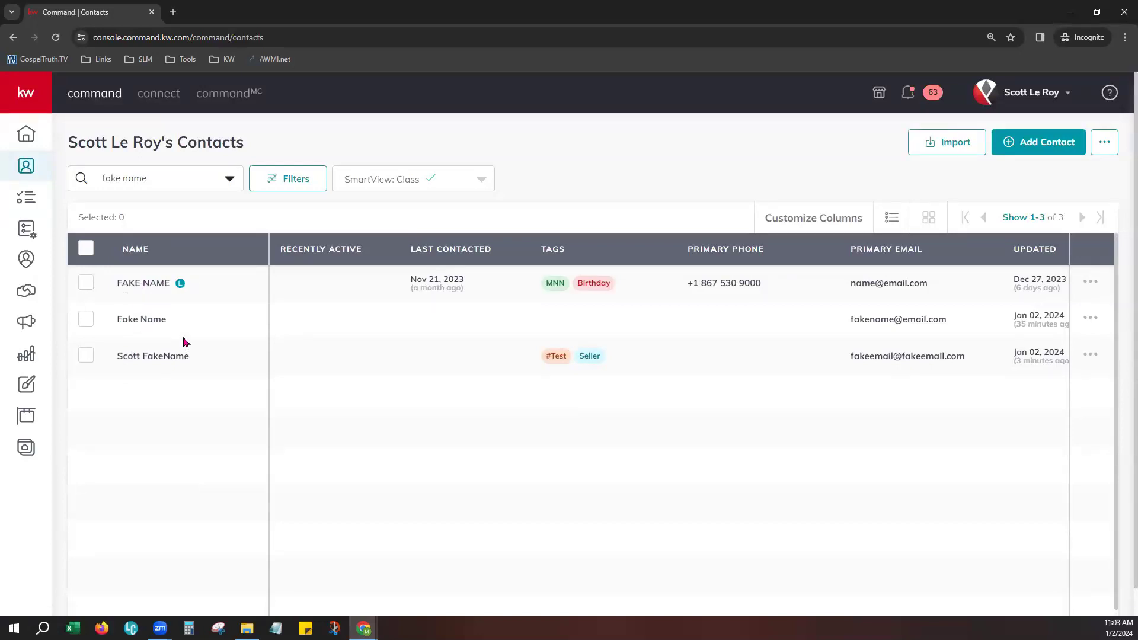
left_click(86, 284)
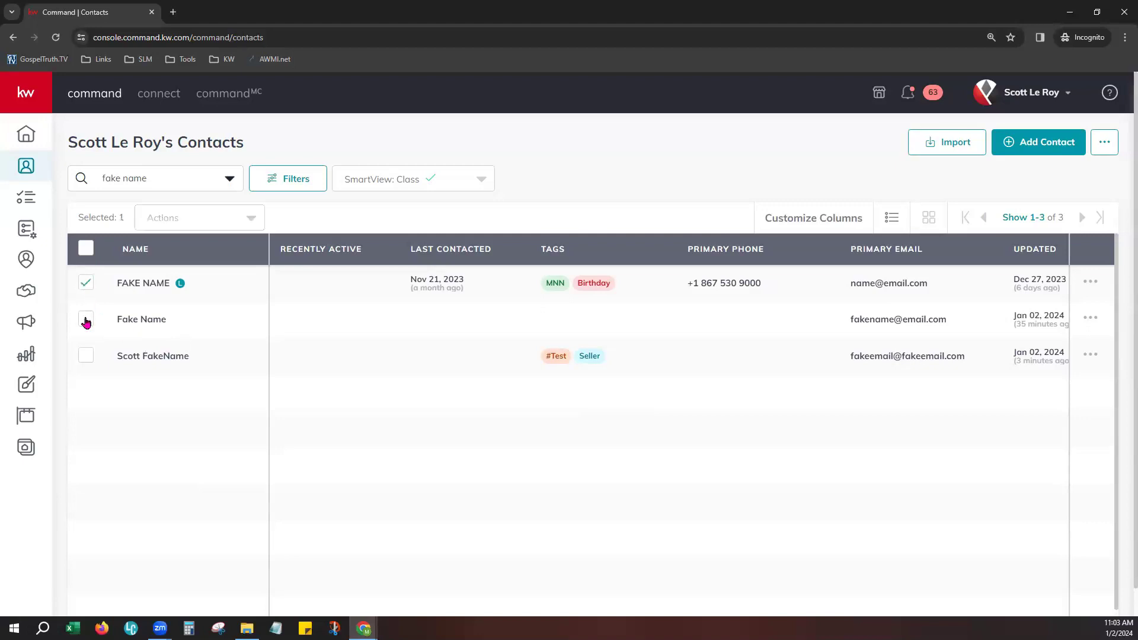
left_click(86, 320)
left_click(202, 228)
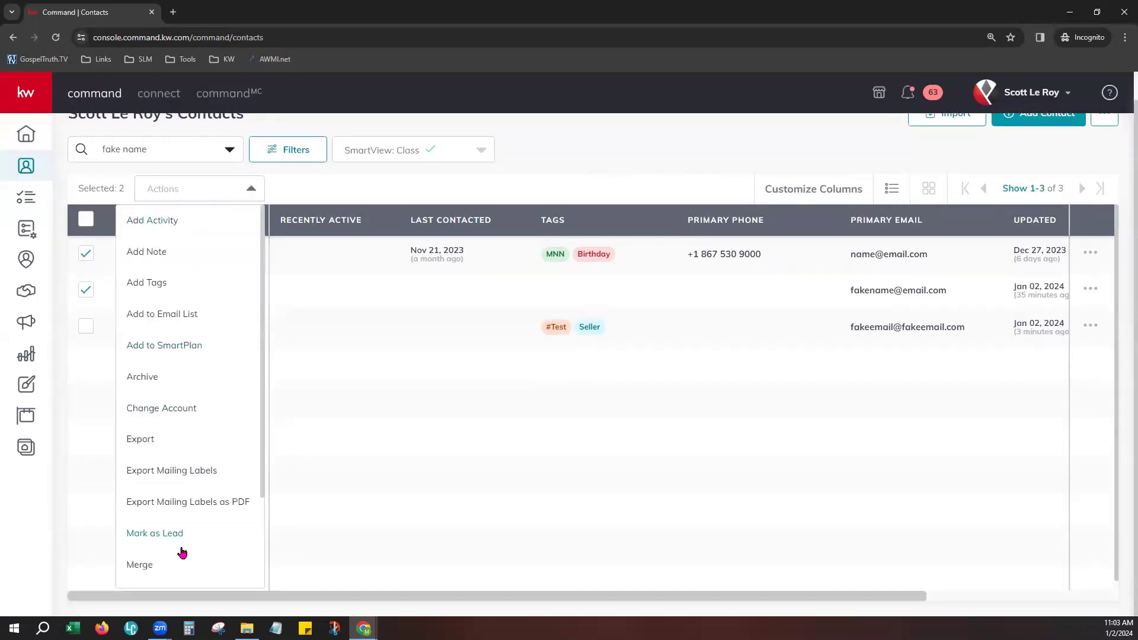
scroll(182, 553, "down", 1)
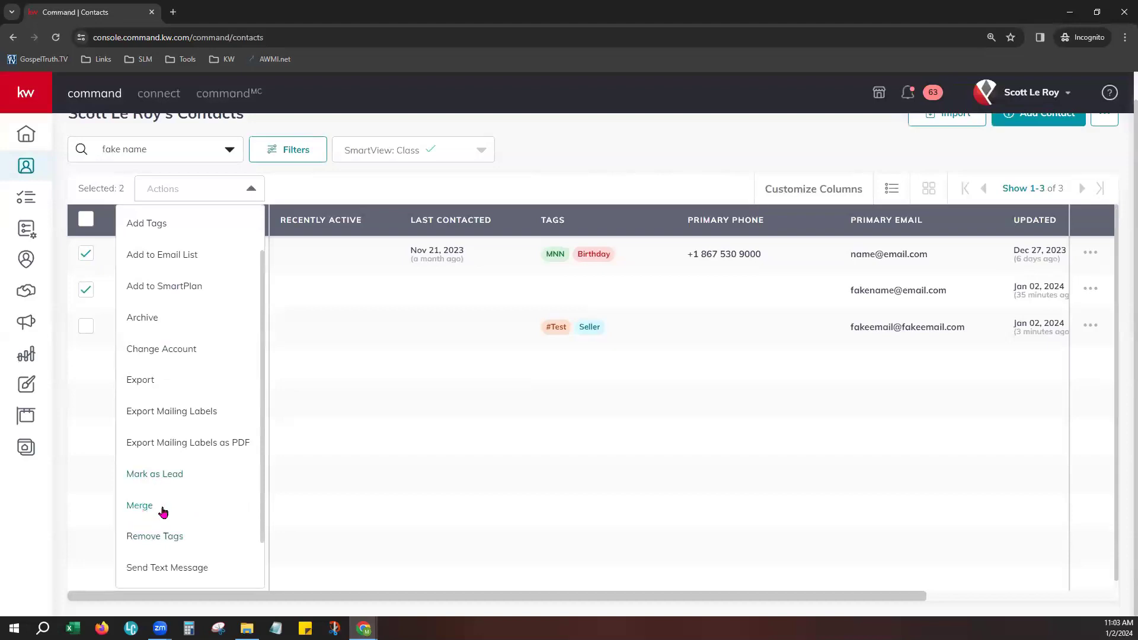
left_click(143, 507)
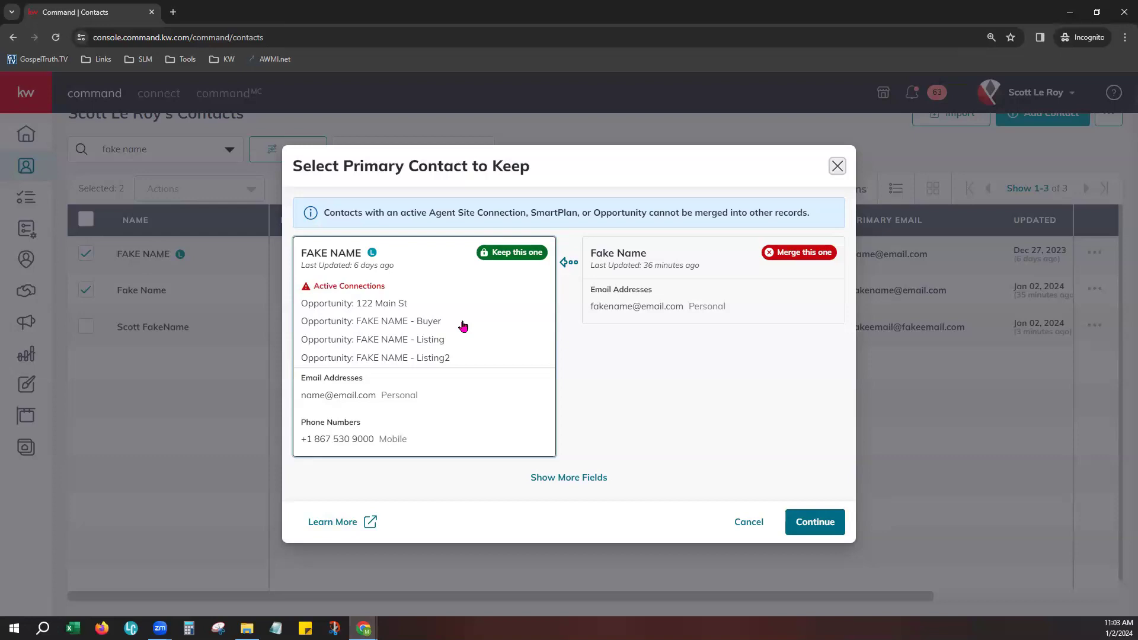
left_click(749, 528)
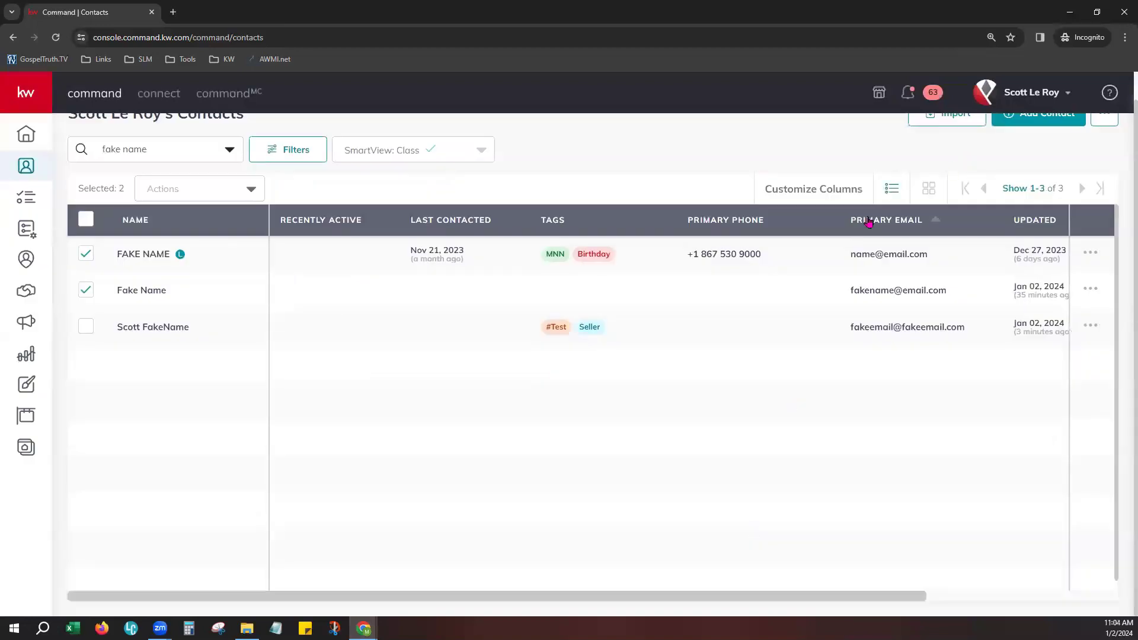
Step: Open the account options from the Contacts page
scroll(866, 221, "up", 1)
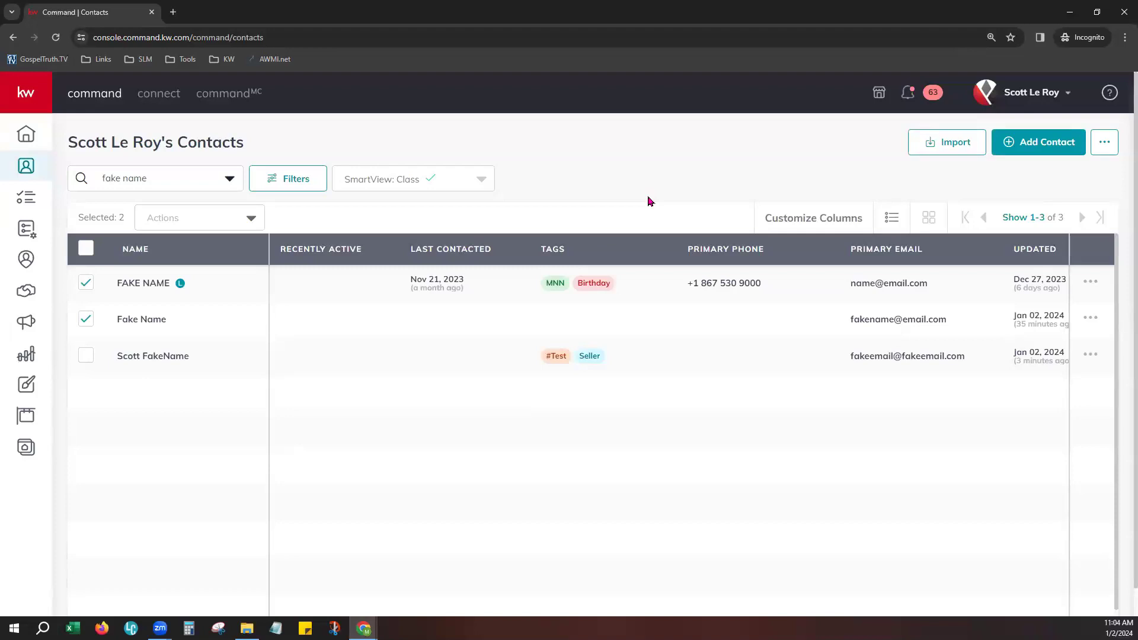
left_click(1041, 98)
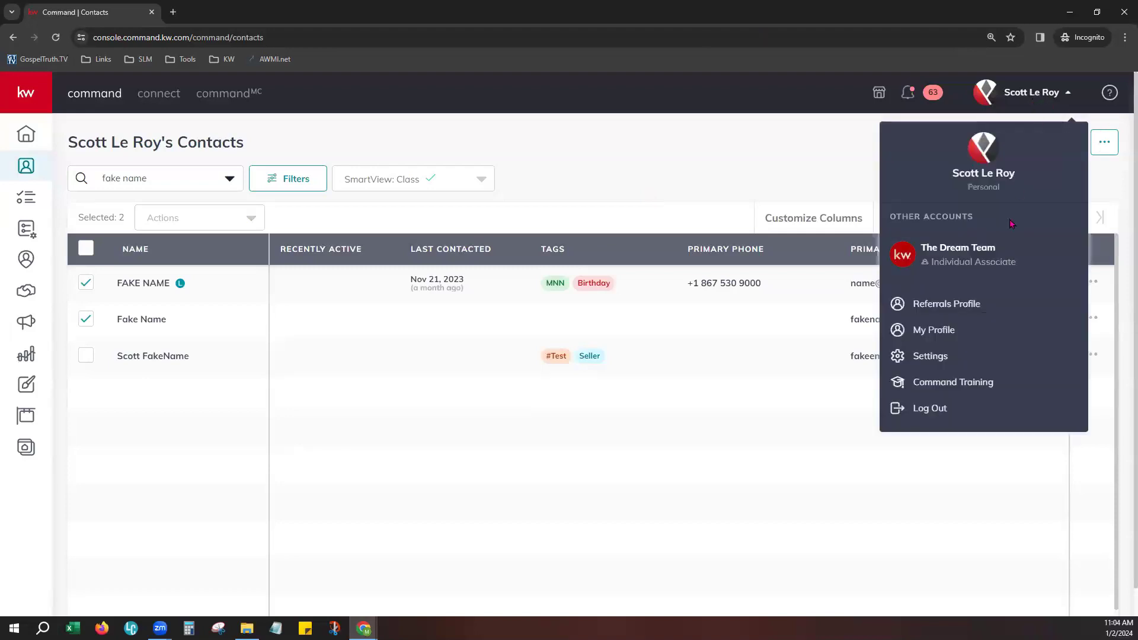